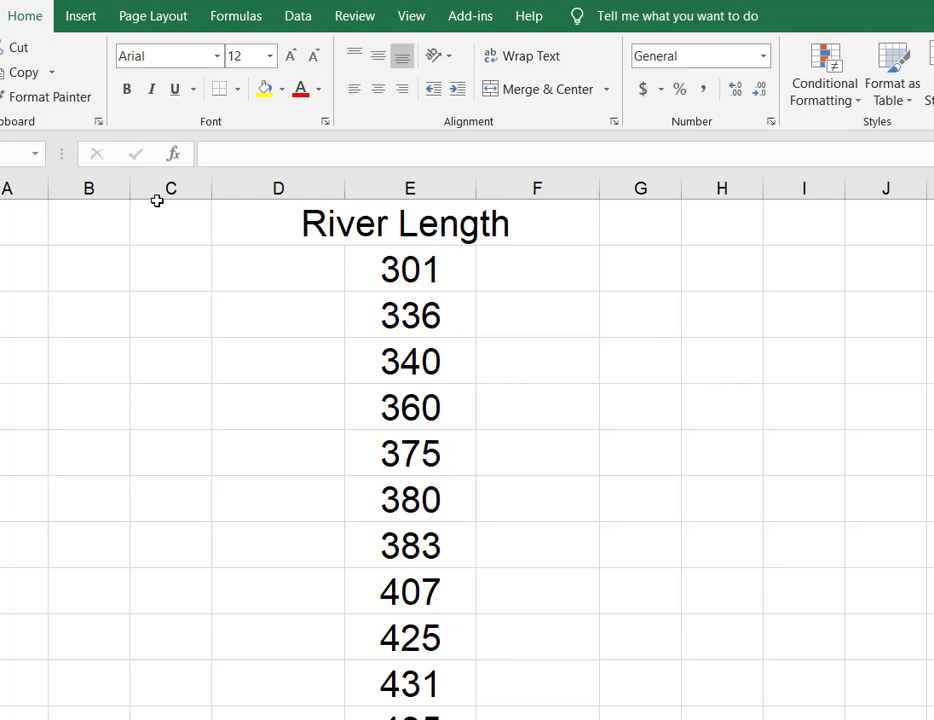
Bring up the Insert Statistic Chart options from the Insert ribbon.
left_click(82, 17)
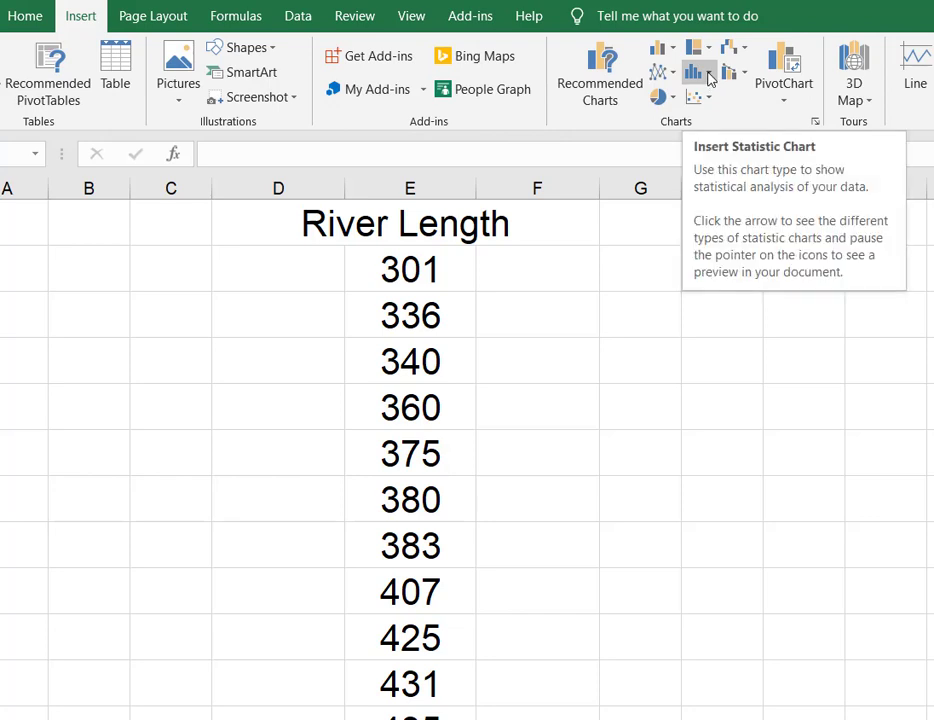
left_click(709, 79)
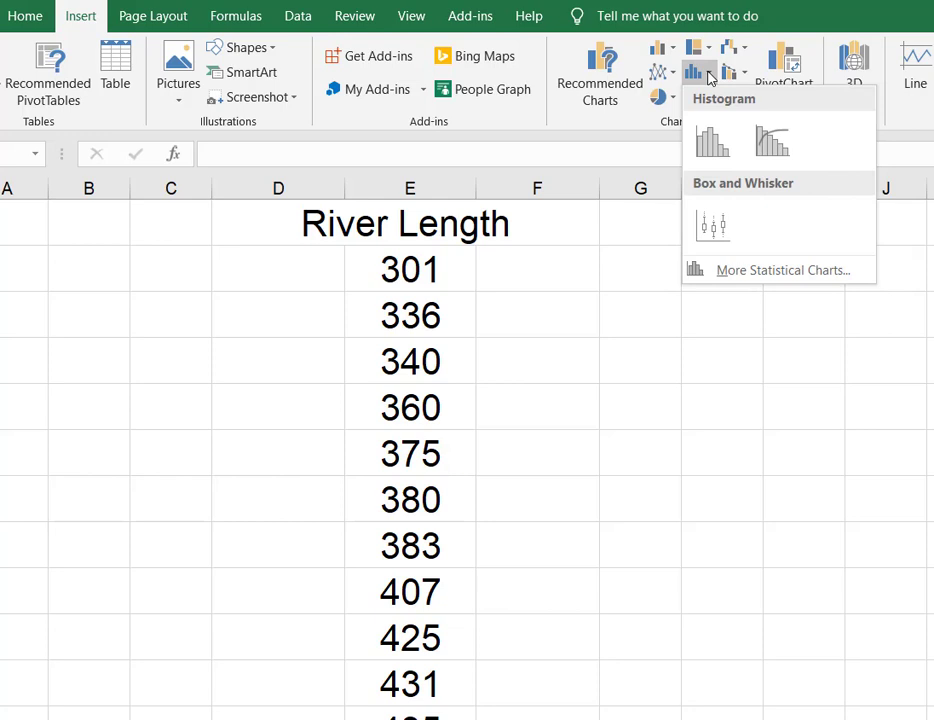
Insert a histogram and set its data range to the 30 river lengths in E2:E31.
left_click(707, 148)
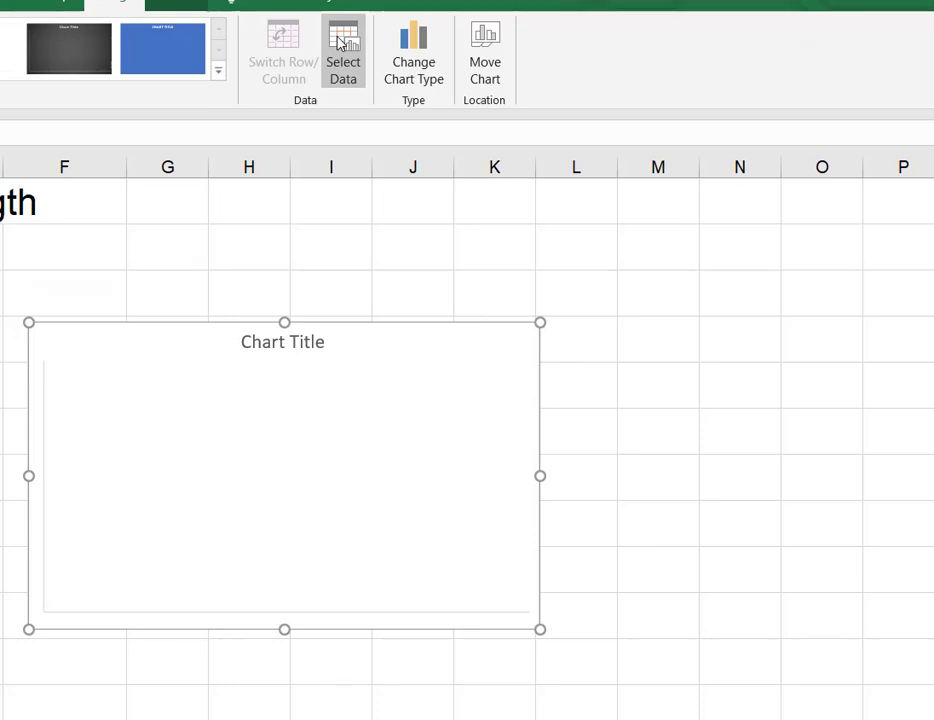
left_click(341, 42)
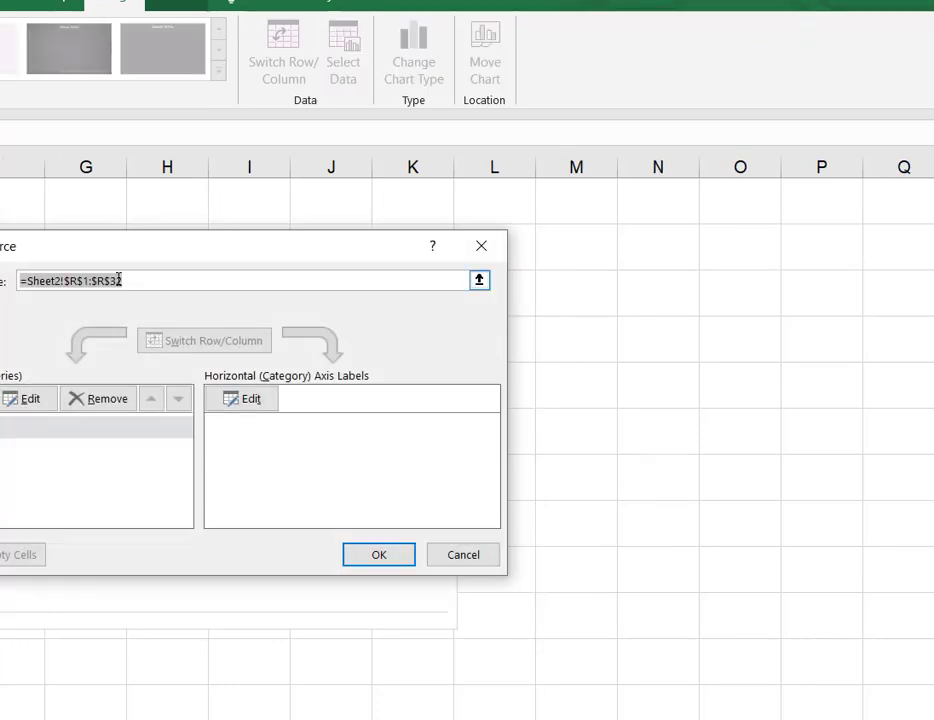
left_click_drag(118, 280, 8, 284)
key("BackSpace")
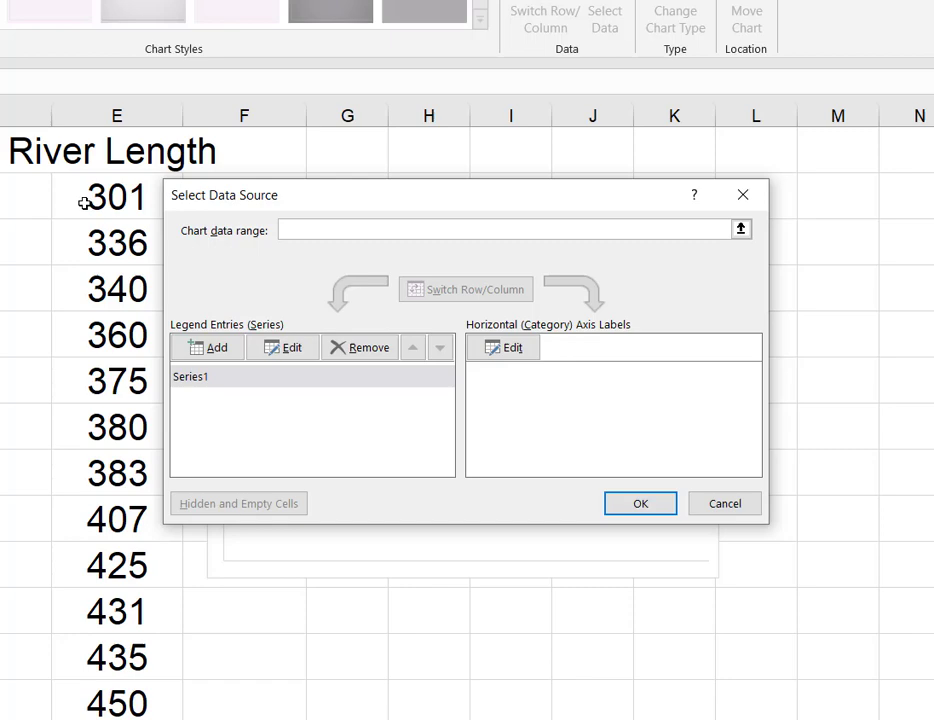
left_click_drag(84, 203, 105, 651)
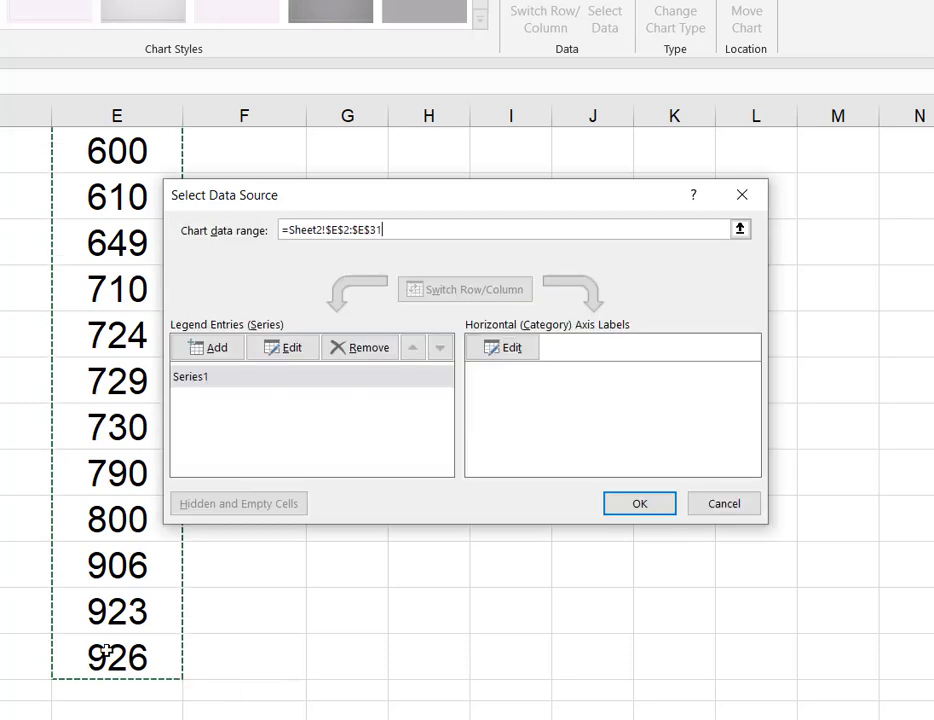
left_click_drag(455, 200, 525, 166)
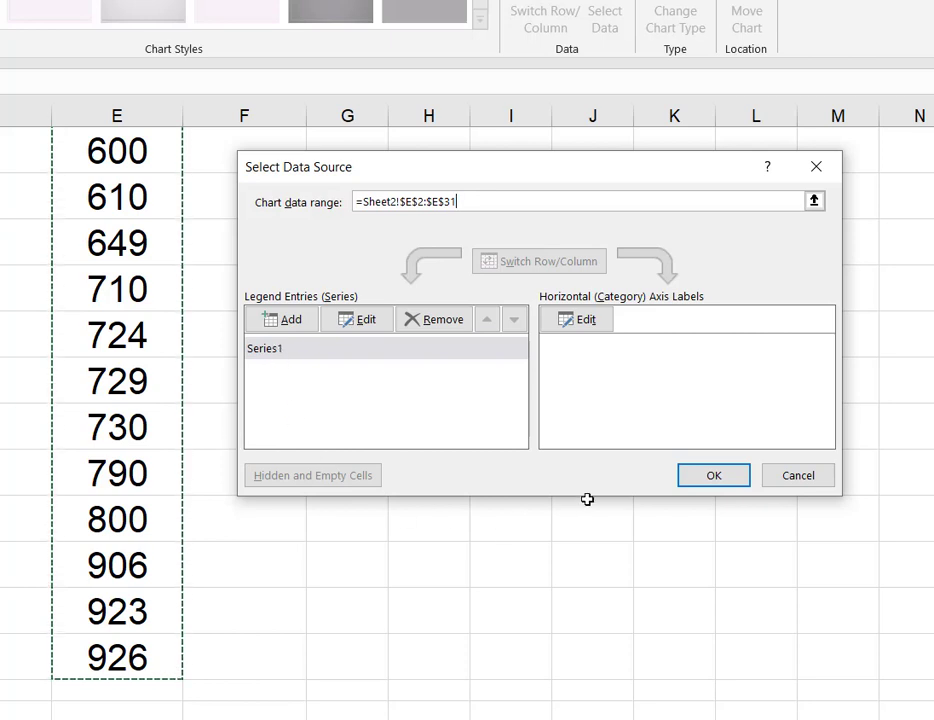
left_click(705, 477)
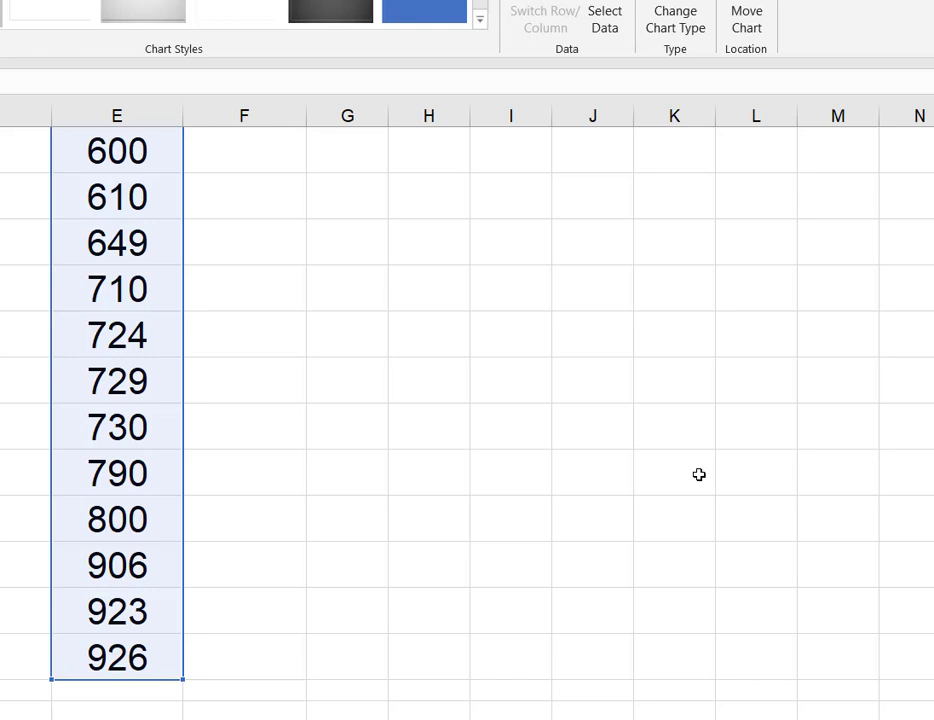
Select the histogram's horizontal axis showing the three river-length bins.
scroll(459, 584, "up", 6)
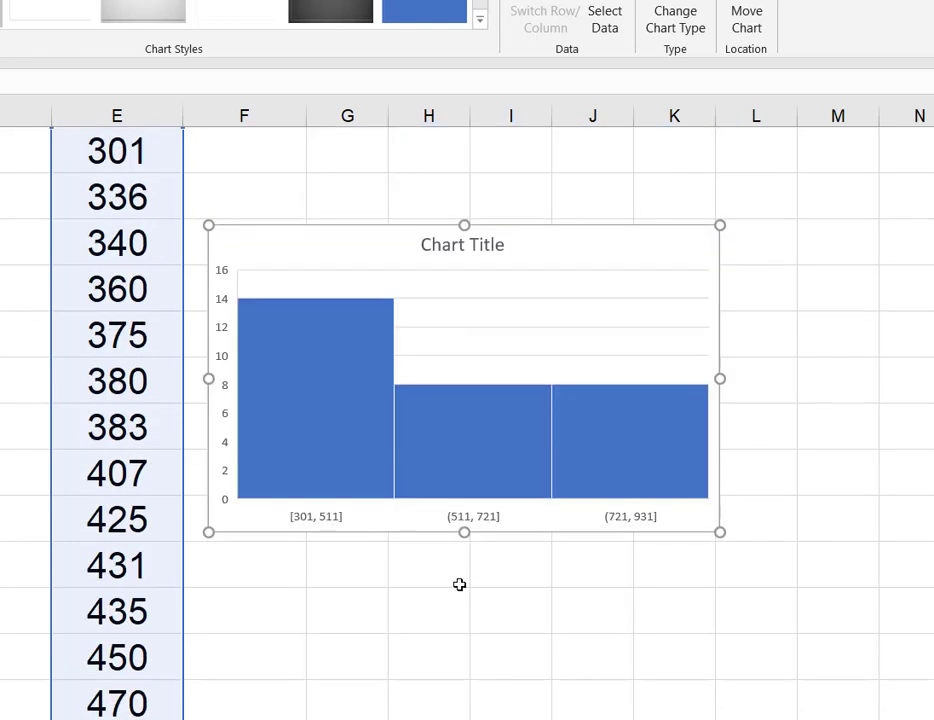
scroll(459, 584, "up", 1)
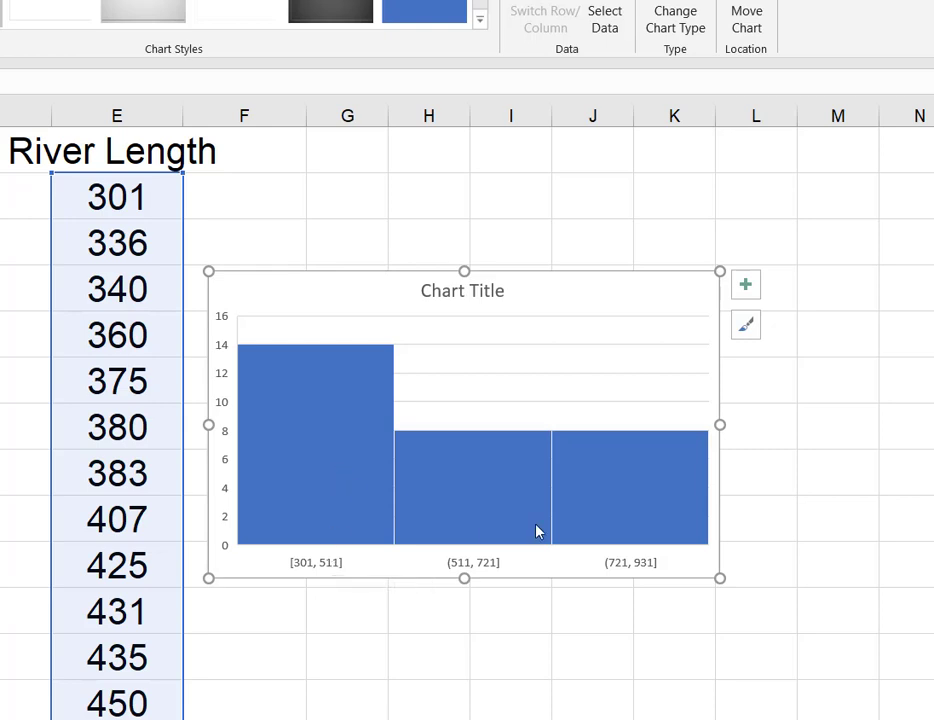
mouse_move(660, 510)
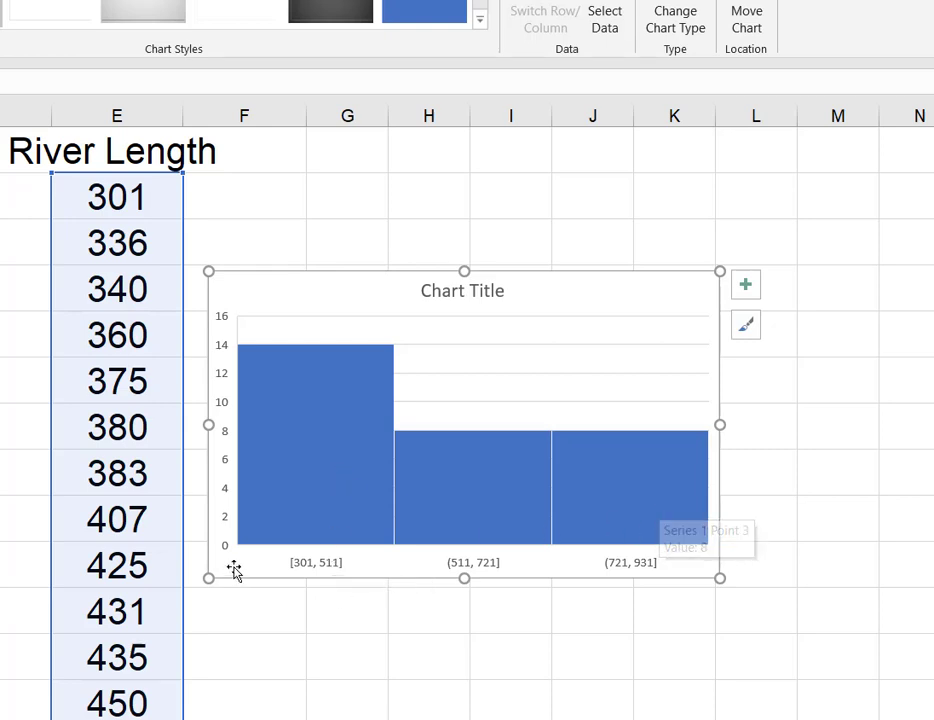
left_click(329, 566)
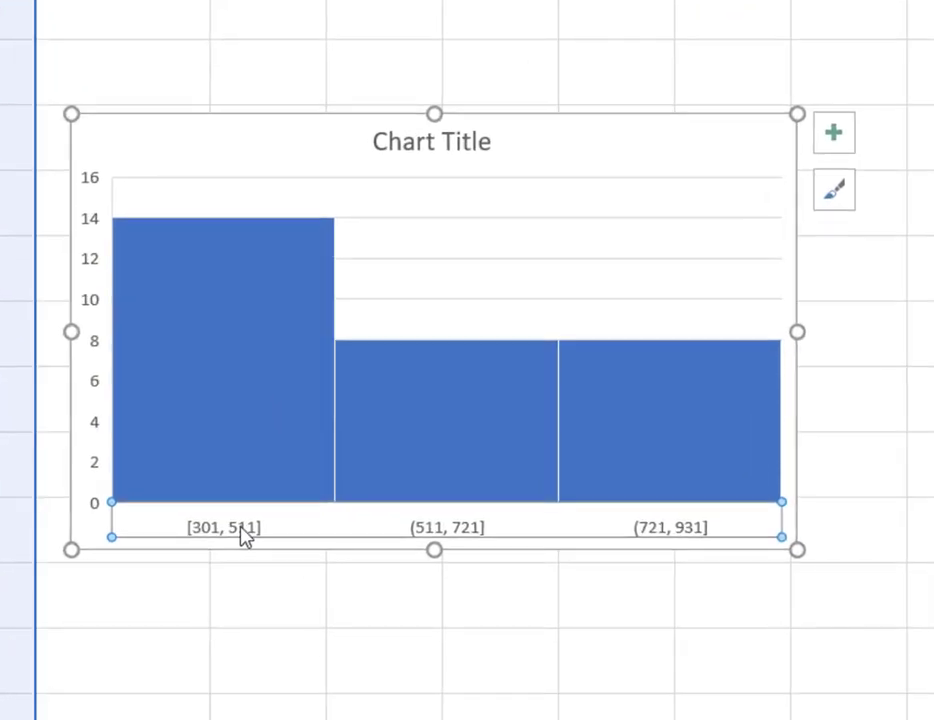
Set the horizontal axis to a fixed bin width of 125 in Format Axis.
double_click(244, 536)
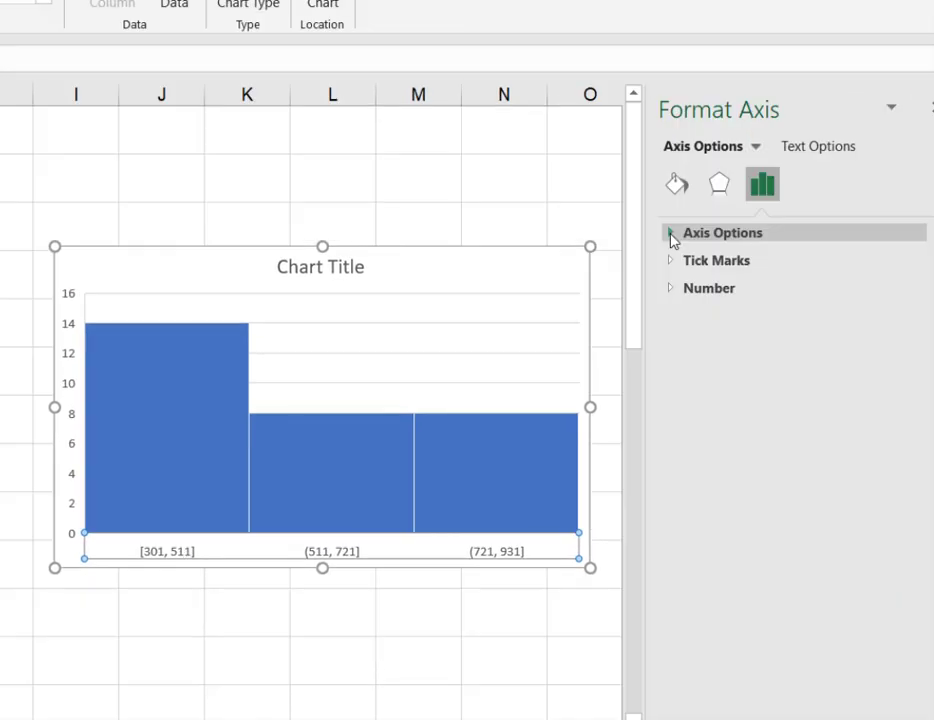
left_click(672, 236)
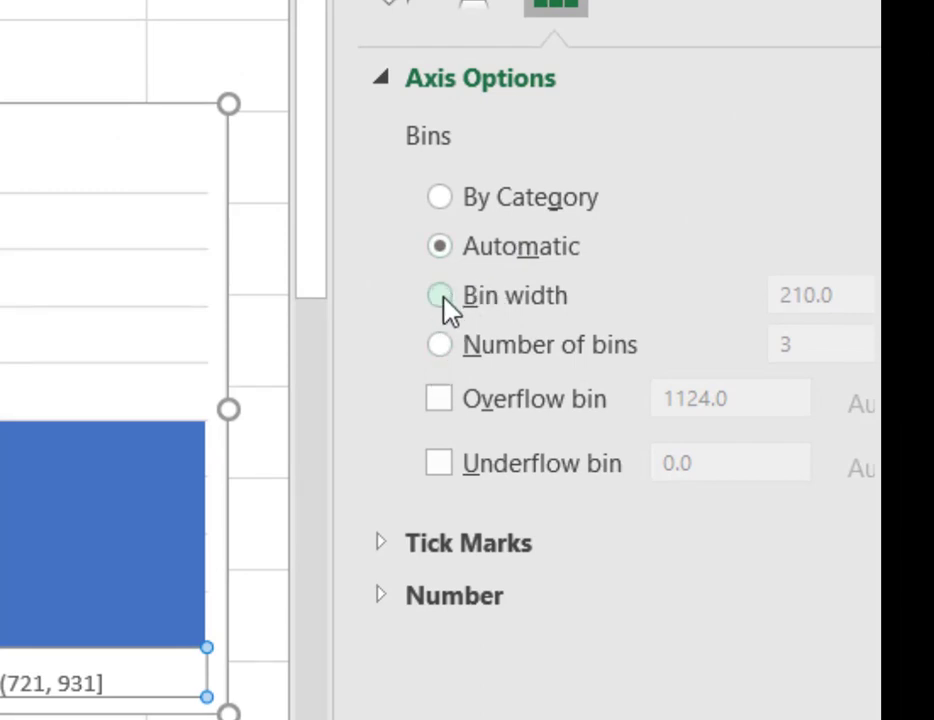
left_click(442, 296)
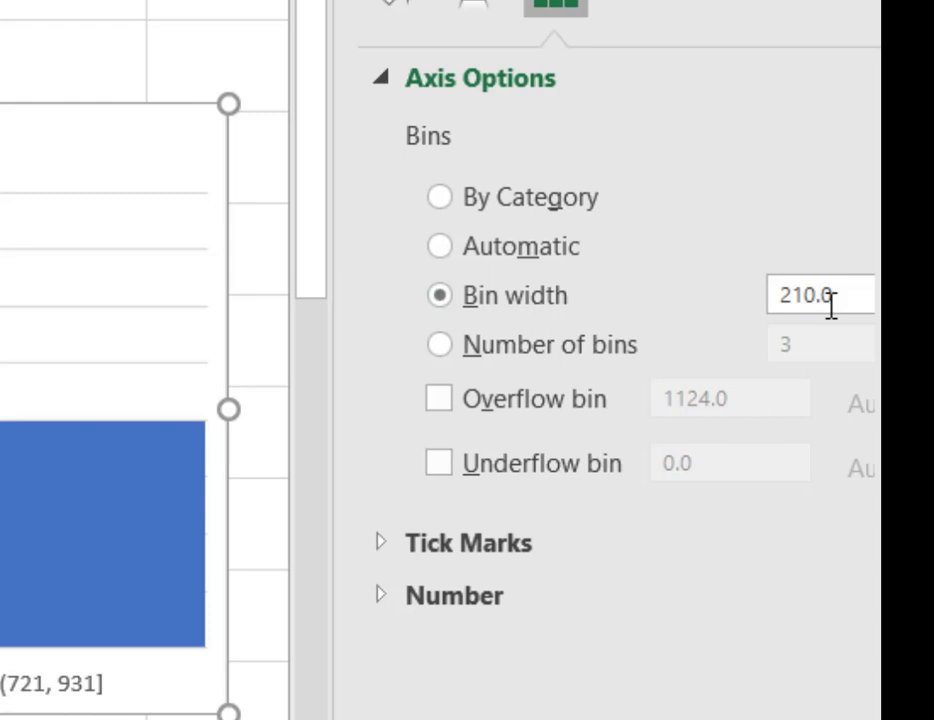
left_click_drag(855, 294, 752, 292)
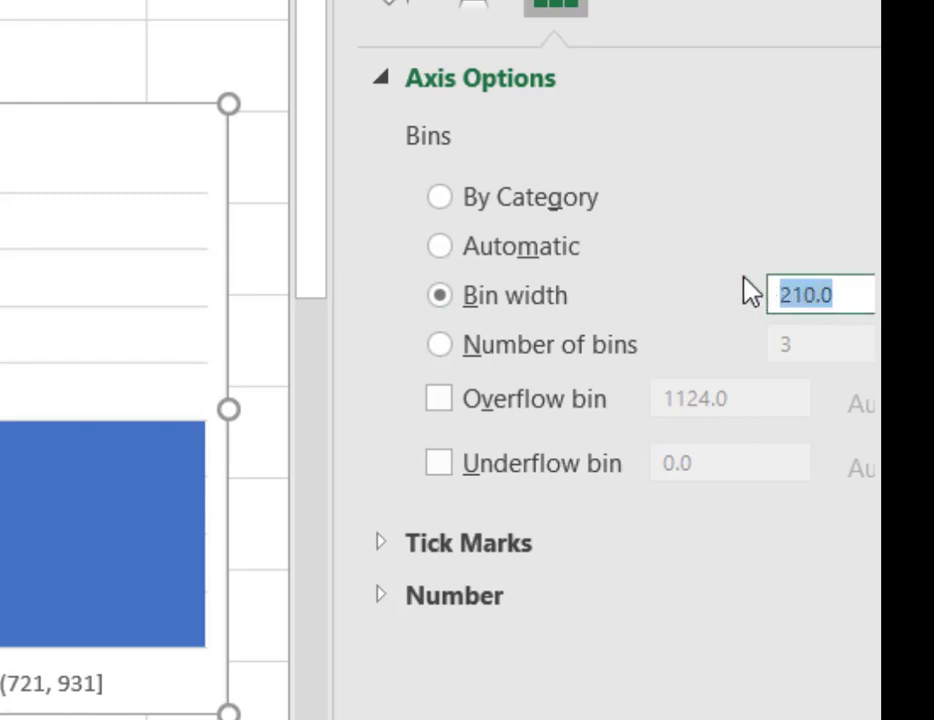
type("125")
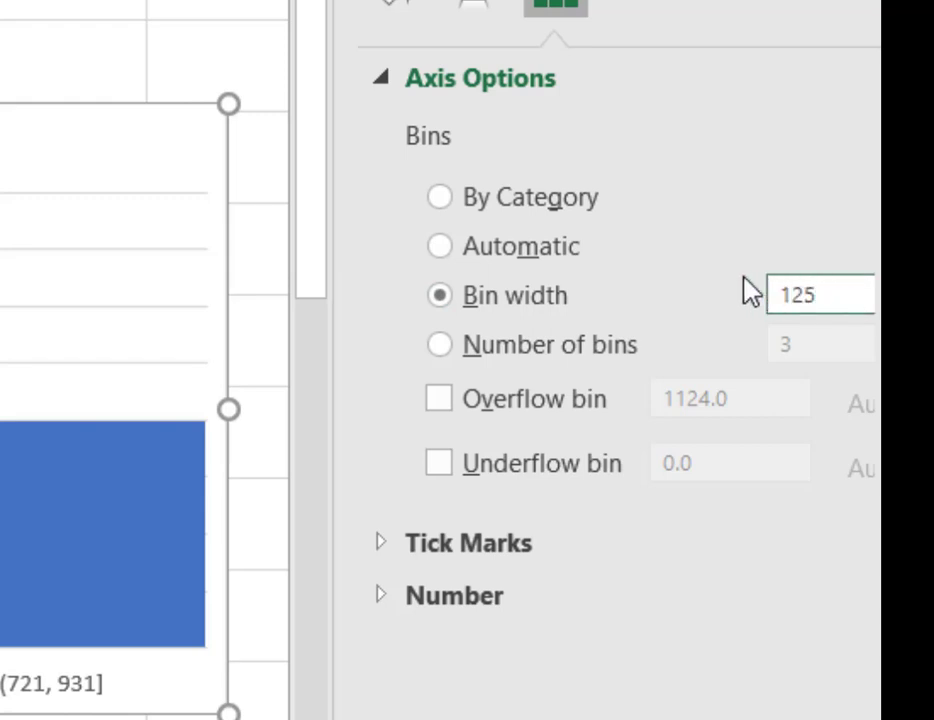
key("Return")
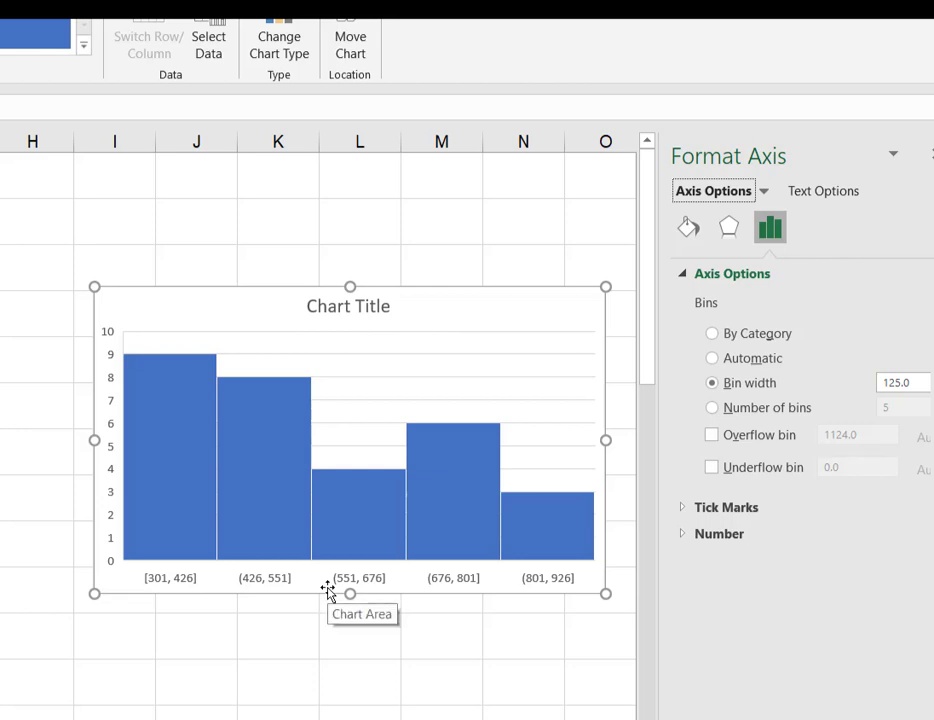
Add data labels showing the bar counts 9, 8, 4, 6 and 3.
mouse_move(171, 403)
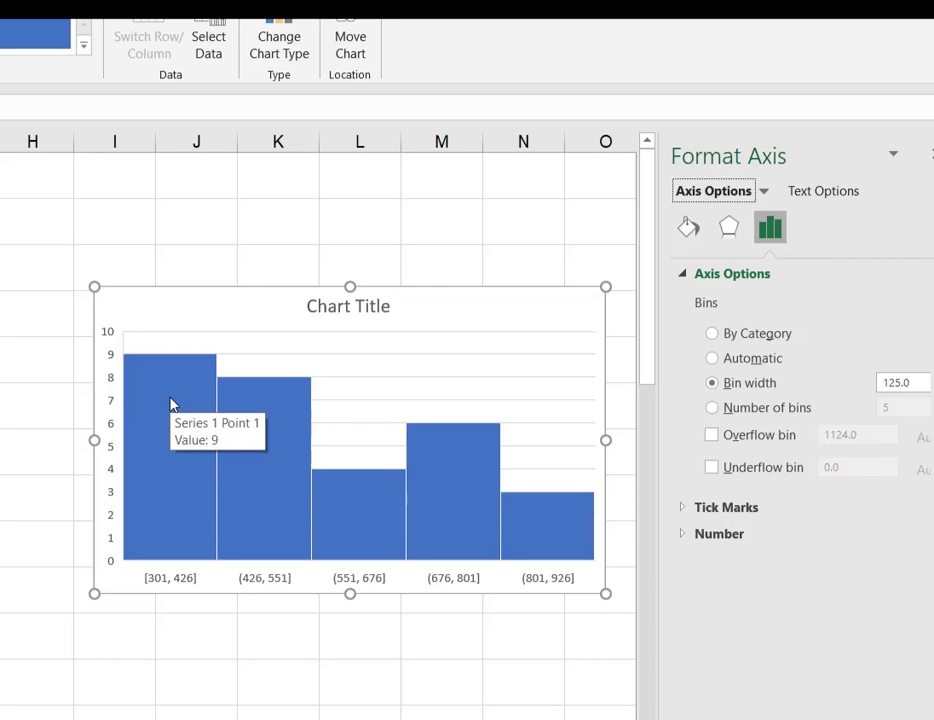
right_click(171, 403)
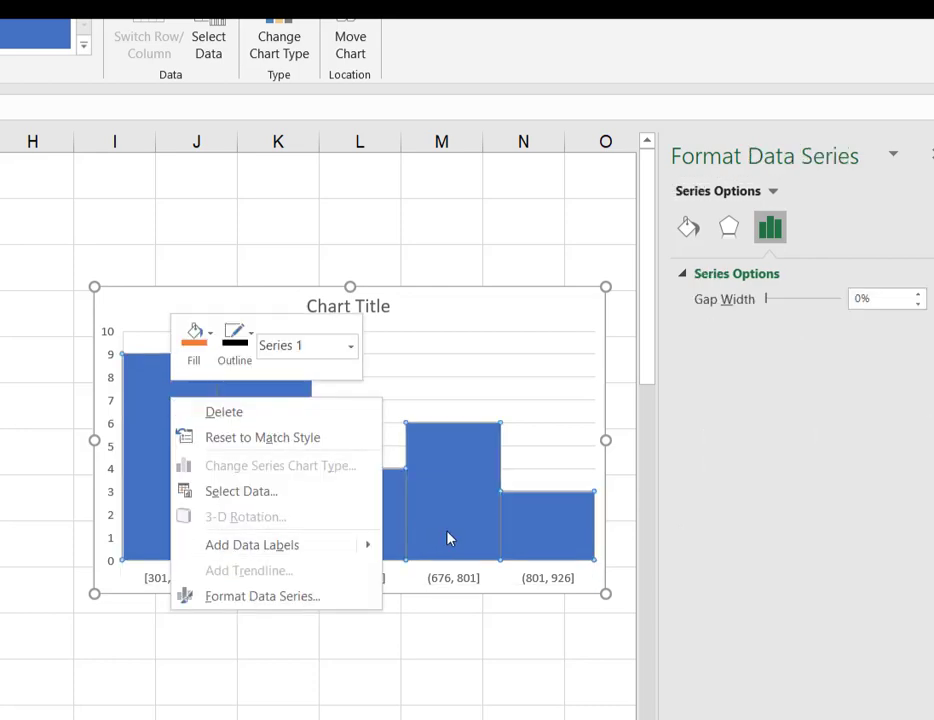
mouse_move(370, 548)
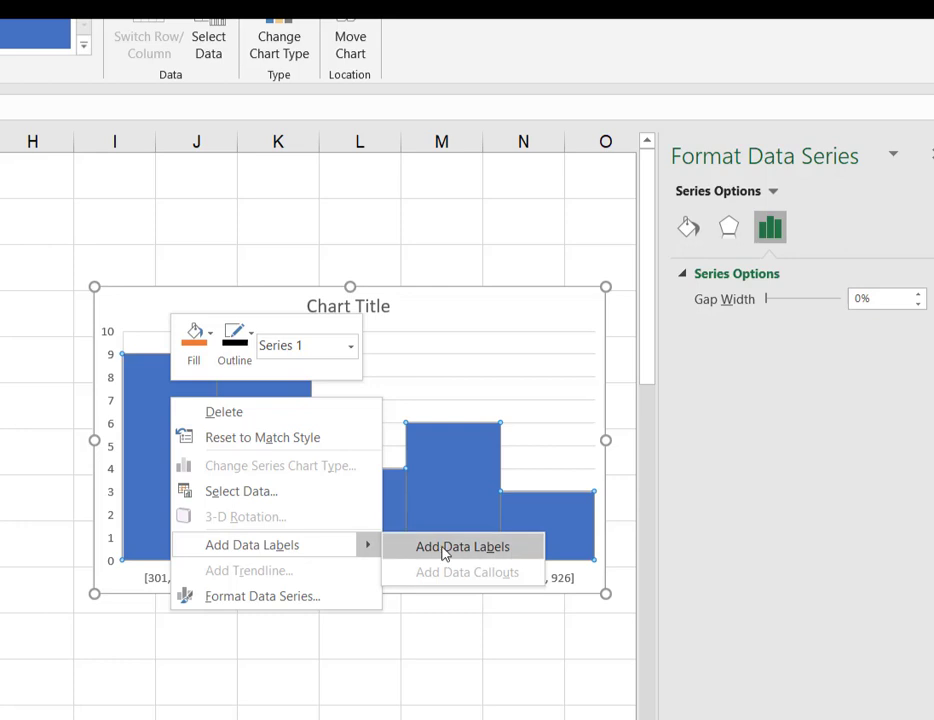
left_click(445, 547)
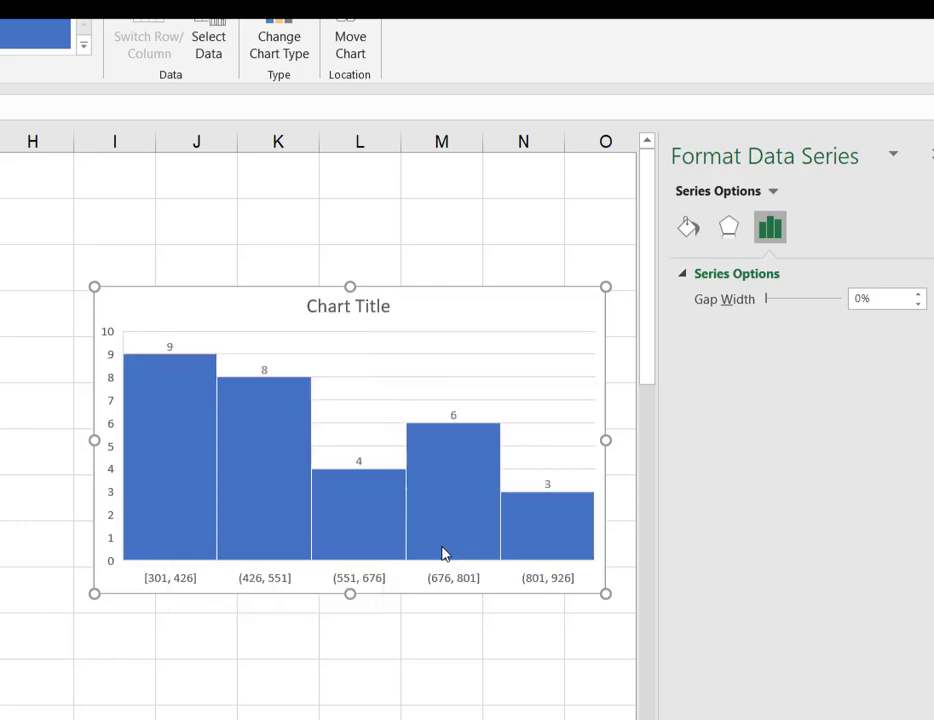
Give all histogram bars an Automatic black outline.
right_click(172, 387)
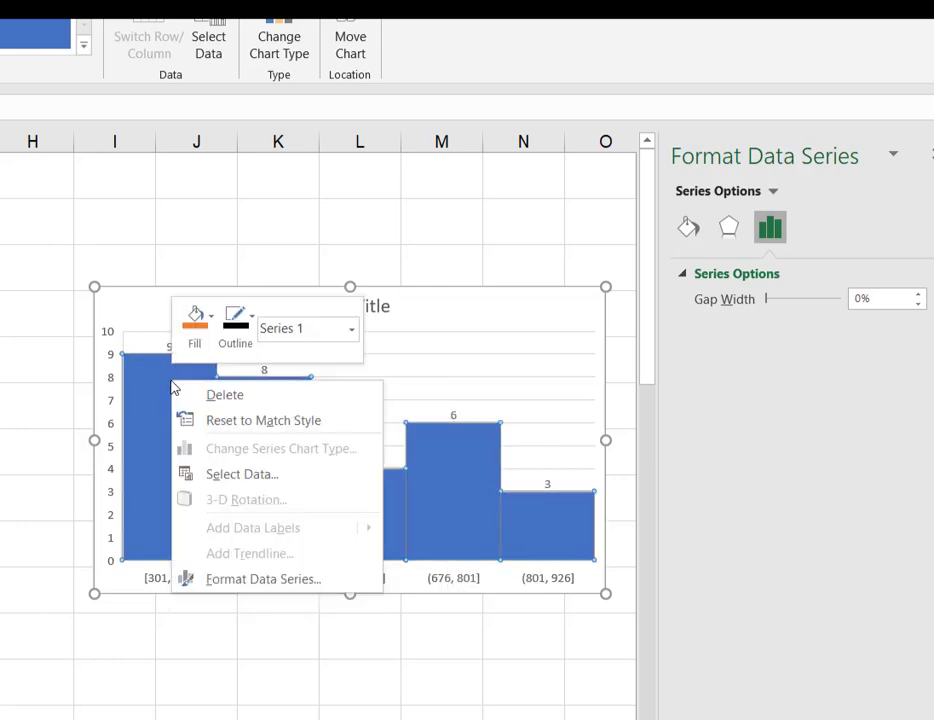
left_click(251, 318)
left_click(227, 374)
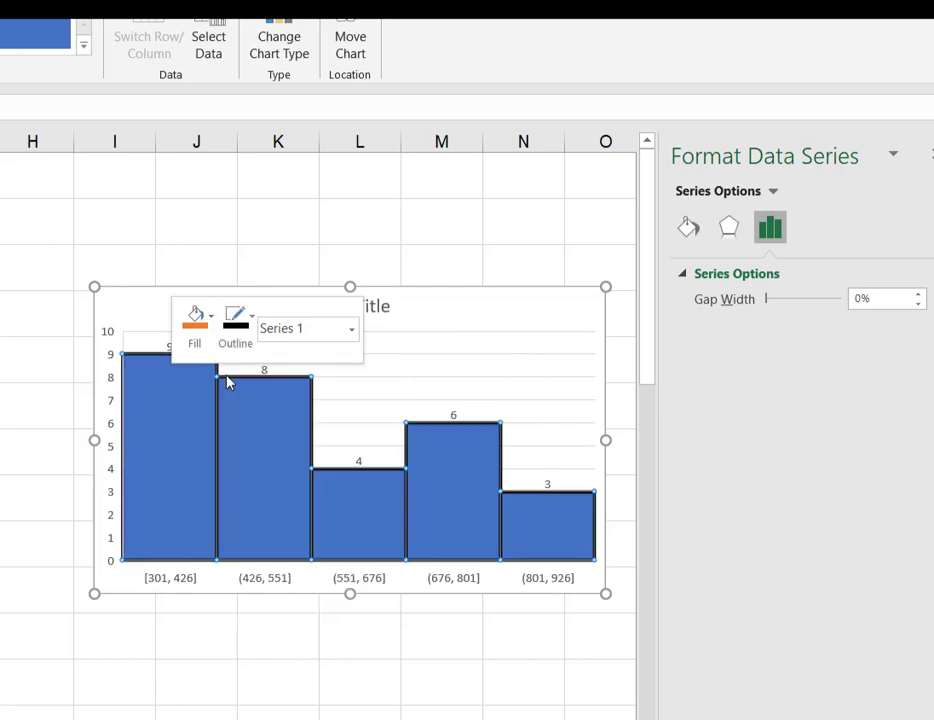
Replace the Chart Title placeholder with 'River Lengths'.
left_click(219, 623)
left_click(313, 308)
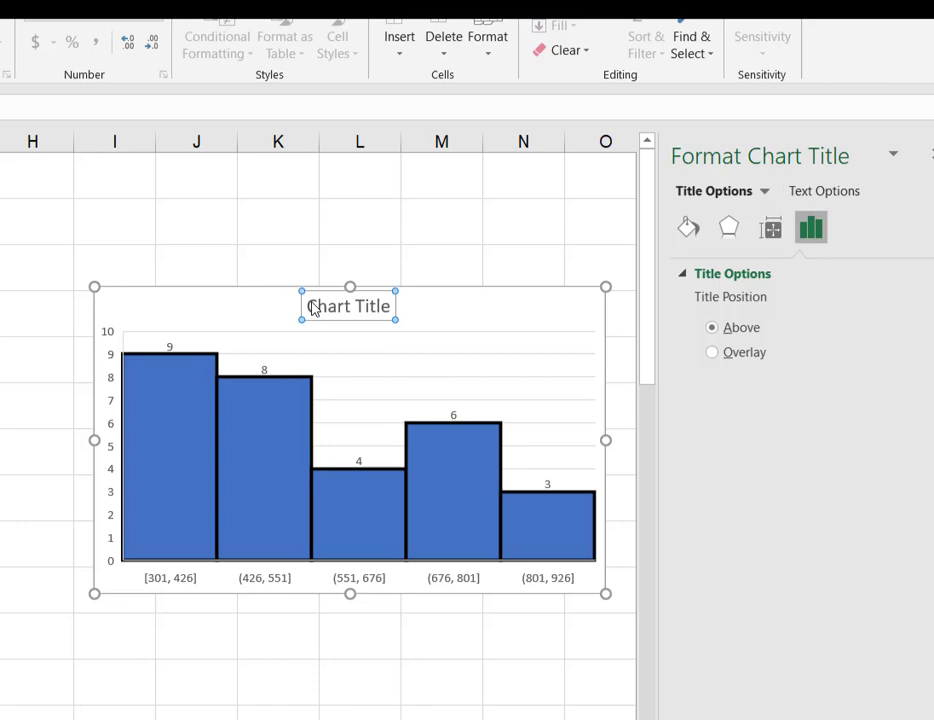
left_click_drag(306, 306, 414, 313)
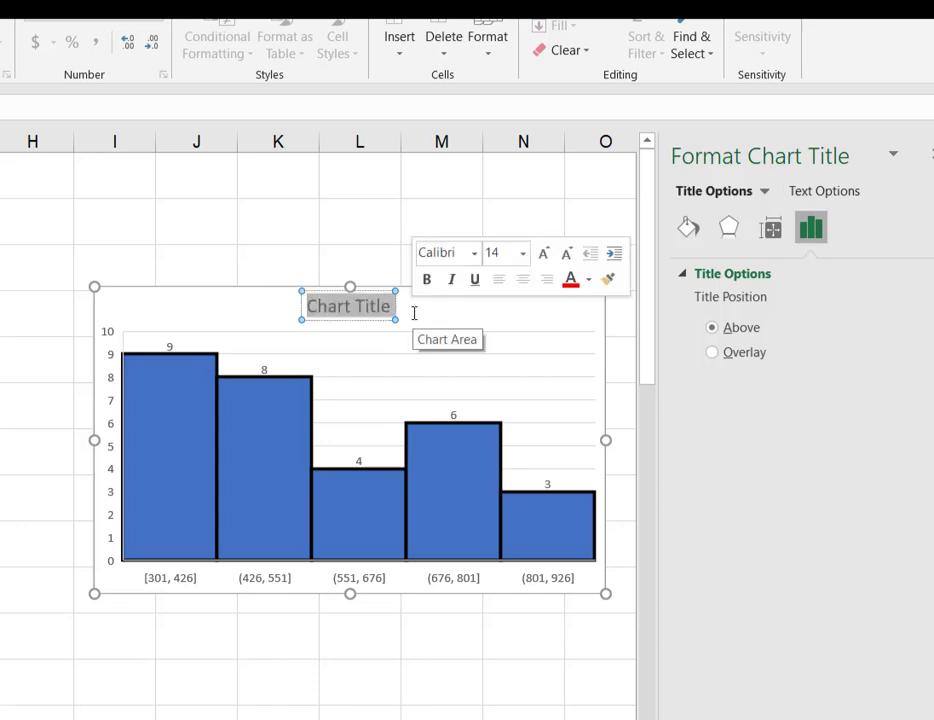
type("Rive")
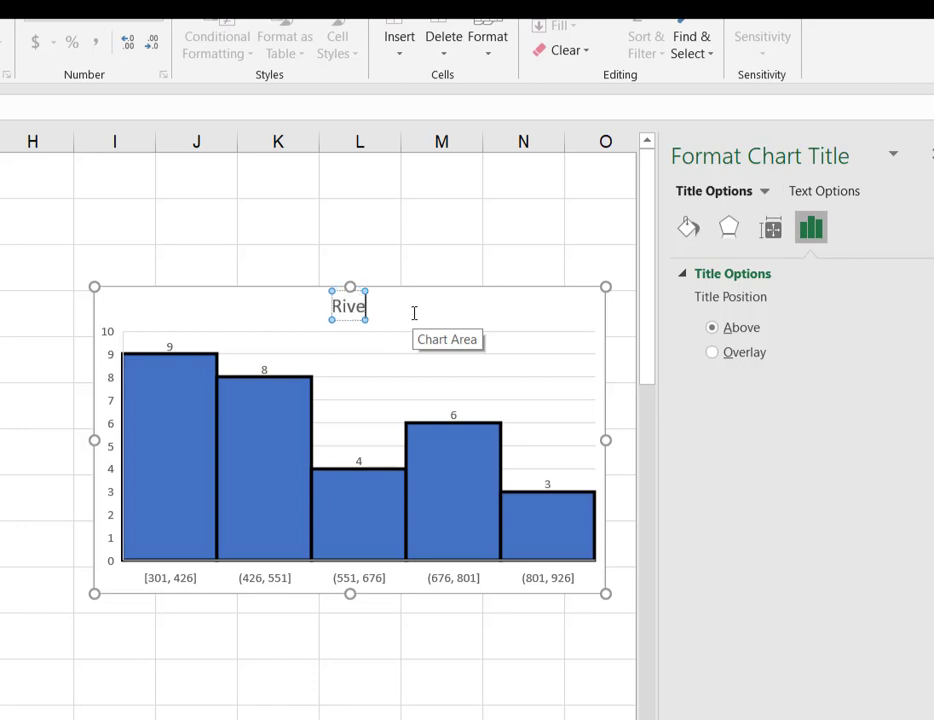
type("r Len")
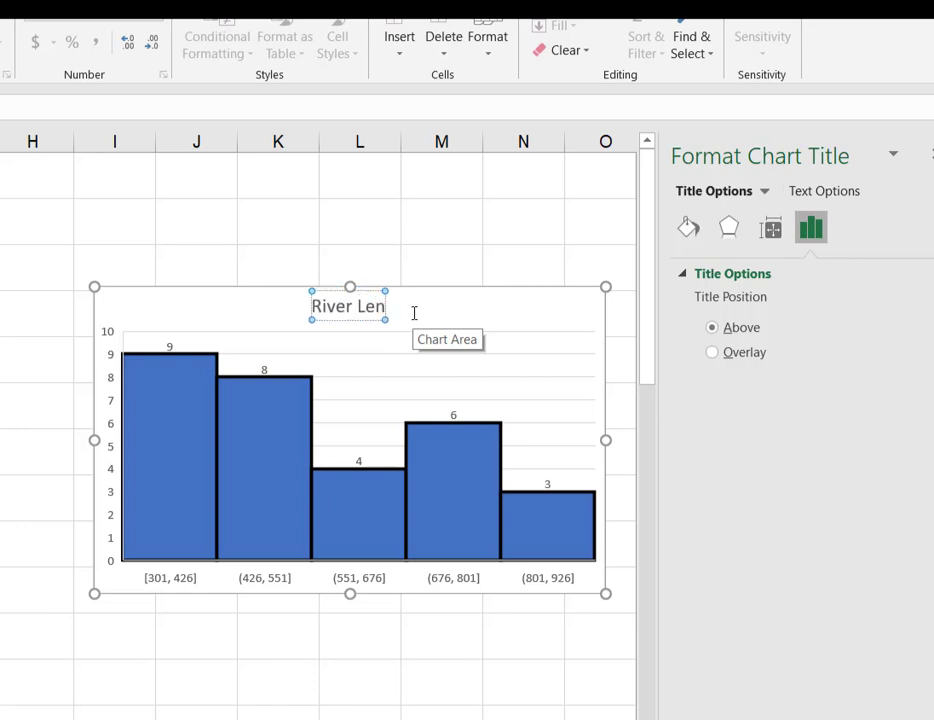
type("gths")
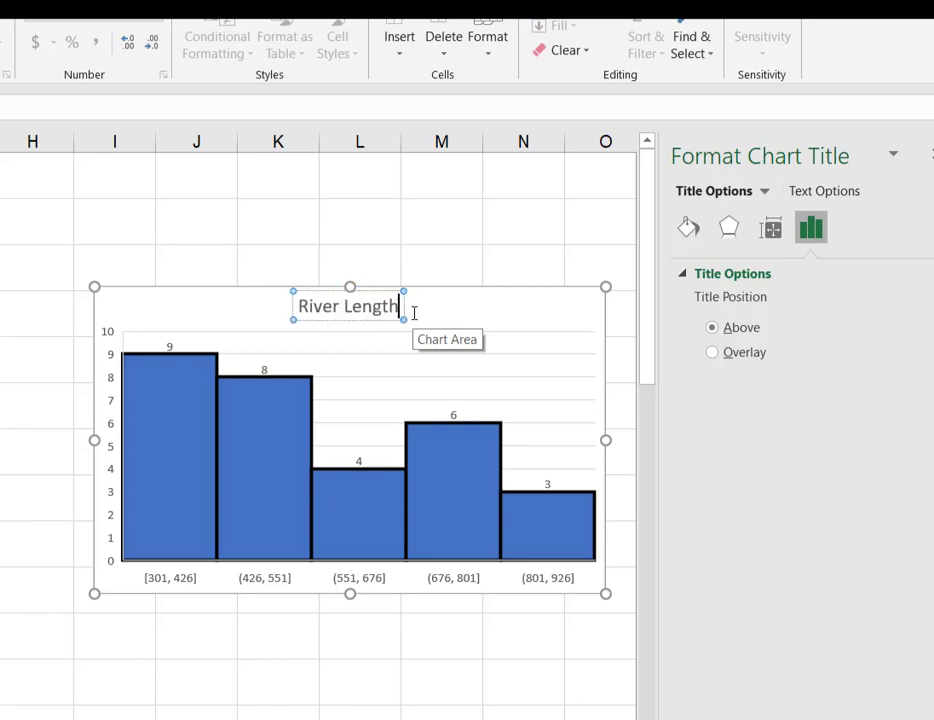
left_click(338, 246)
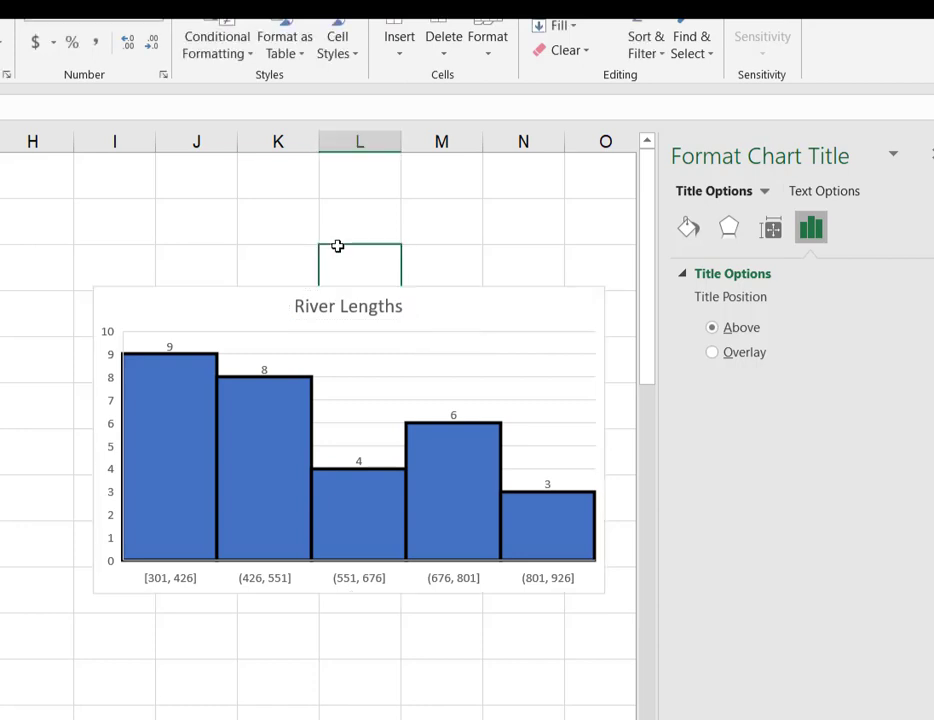